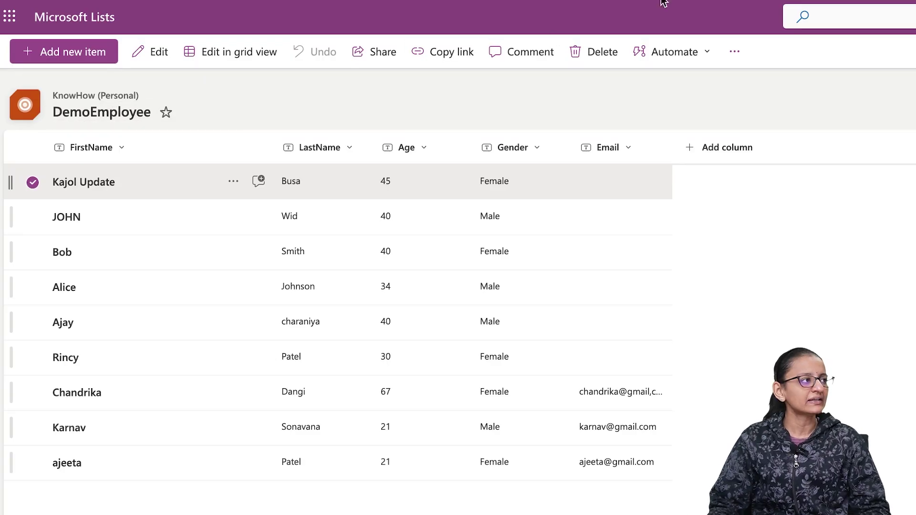
Switch to the Demo_excel workbook and select the whole employee table from FirstName to Email, A1:E6
click(541, 1)
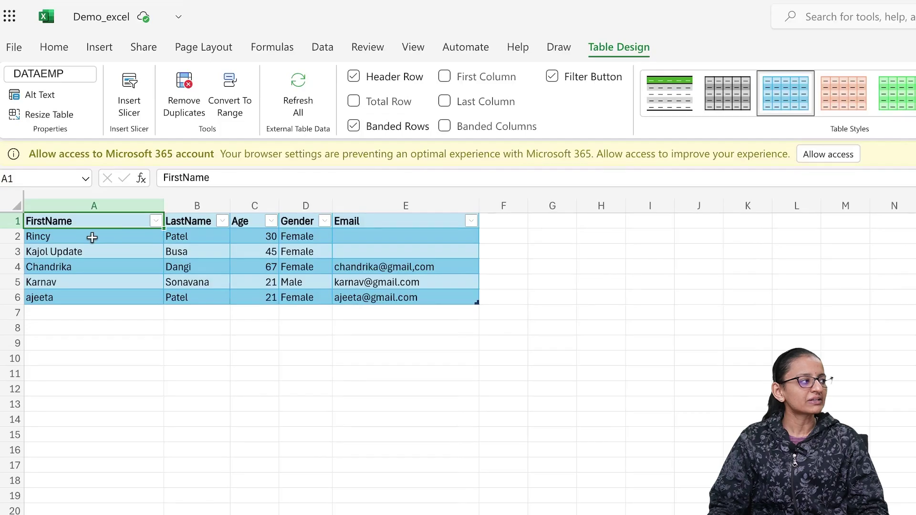
drag(92, 229, 92, 297)
drag(164, 282, 357, 282)
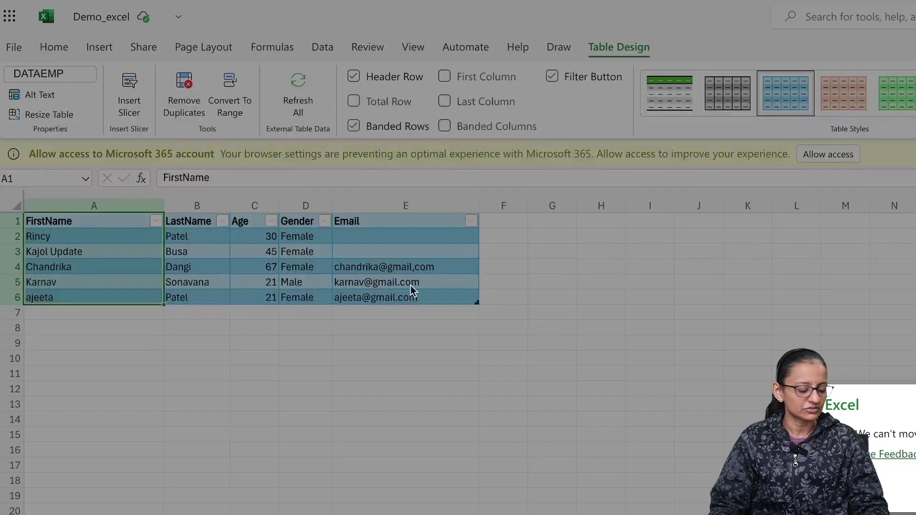
click(560, 313)
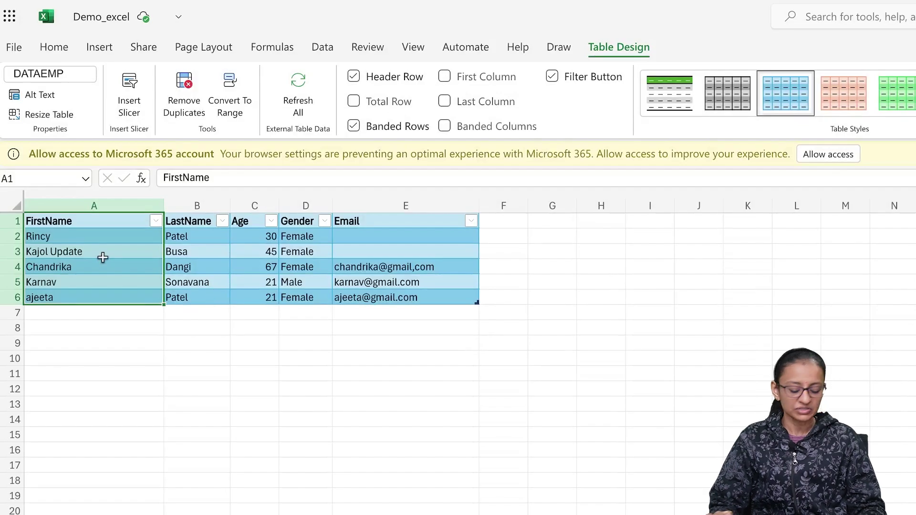
key(shift+Right)
key(shift+Right)
key(shift+Right)
key(shift+Right)
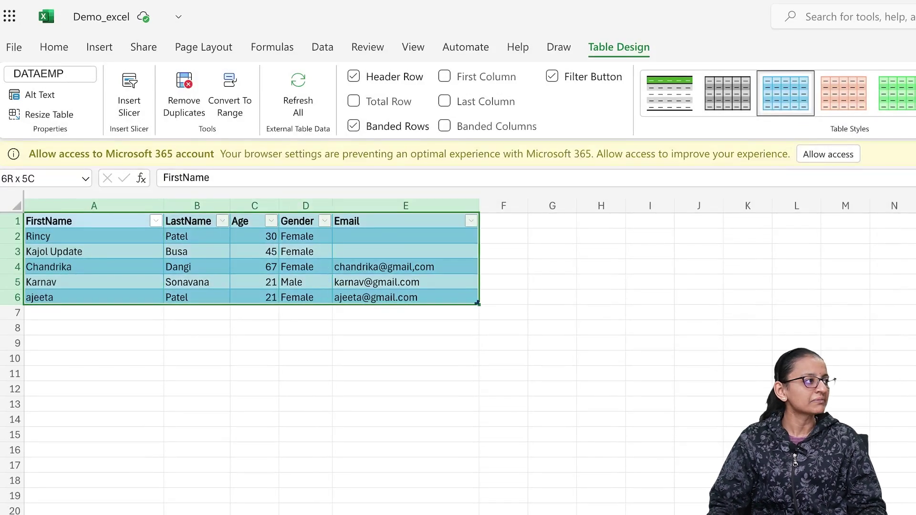
Check the selected table's name in its design properties
click(49, 49)
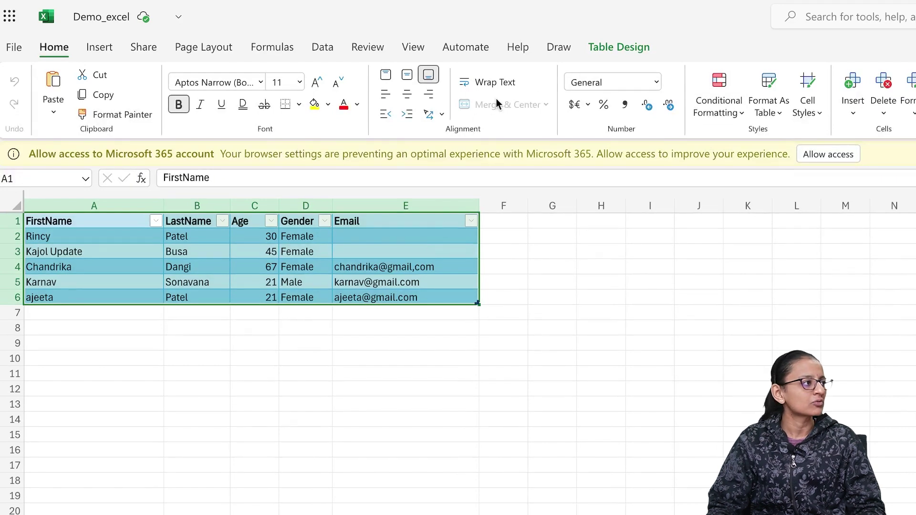
click(609, 53)
click(81, 74)
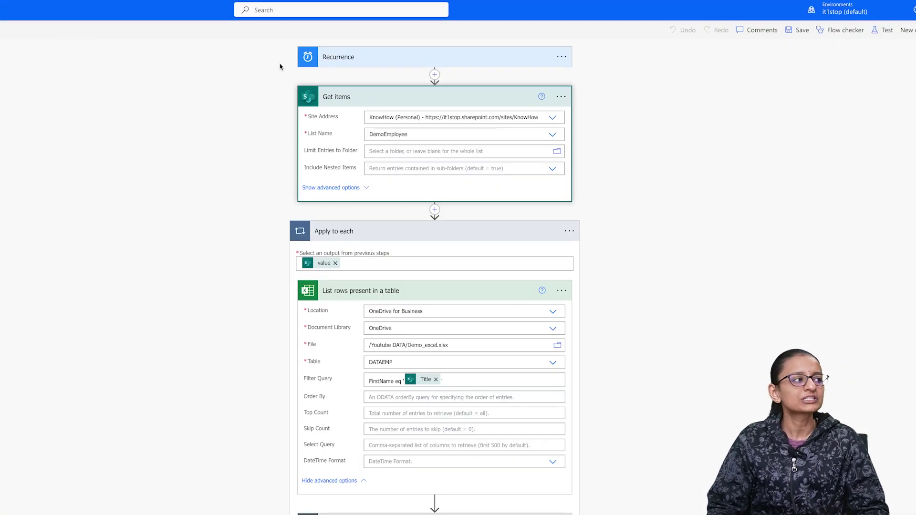
Switch to the Power Automate flow and review the Recurrence schedule and the Get items settings, including its advanced options
click(400, 60)
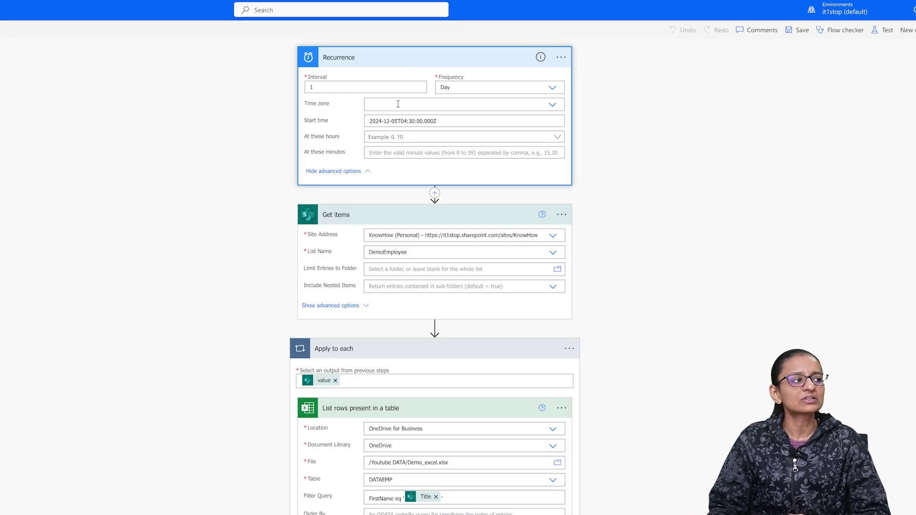
click(420, 62)
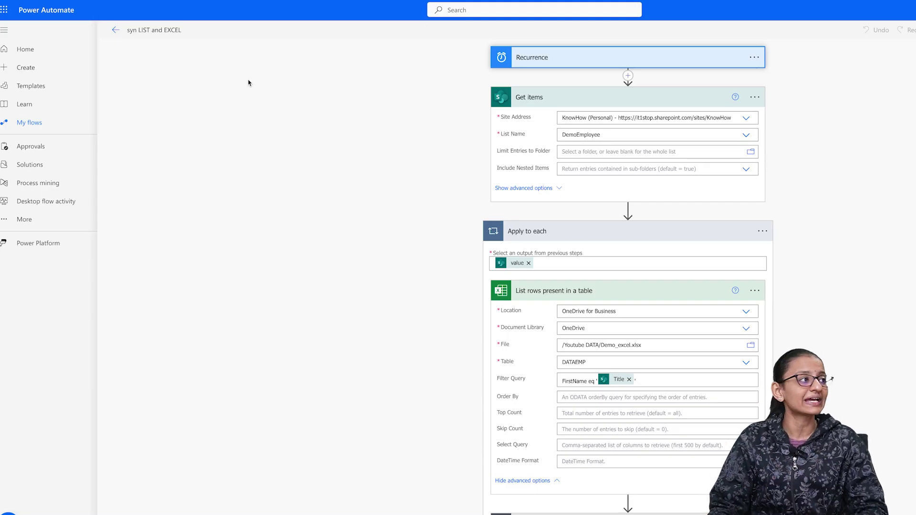
key(ctrl+Tab)
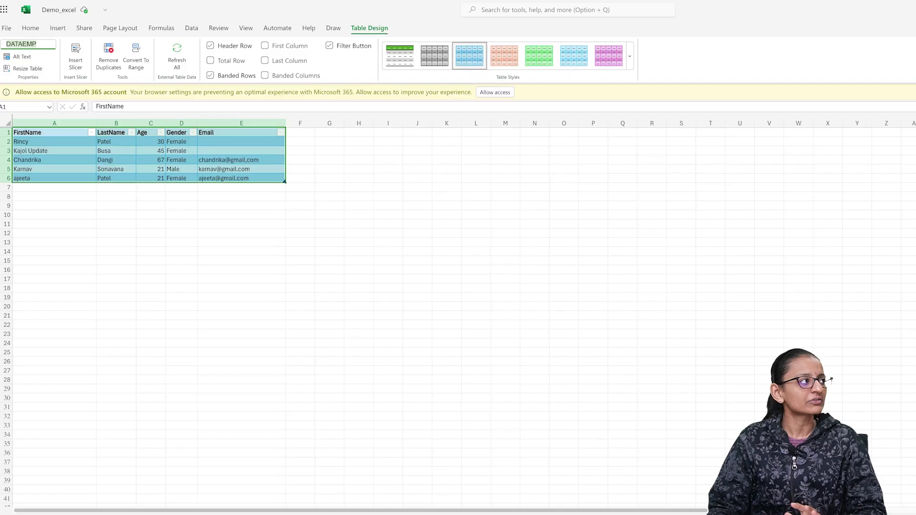
key(ctrl+Tab)
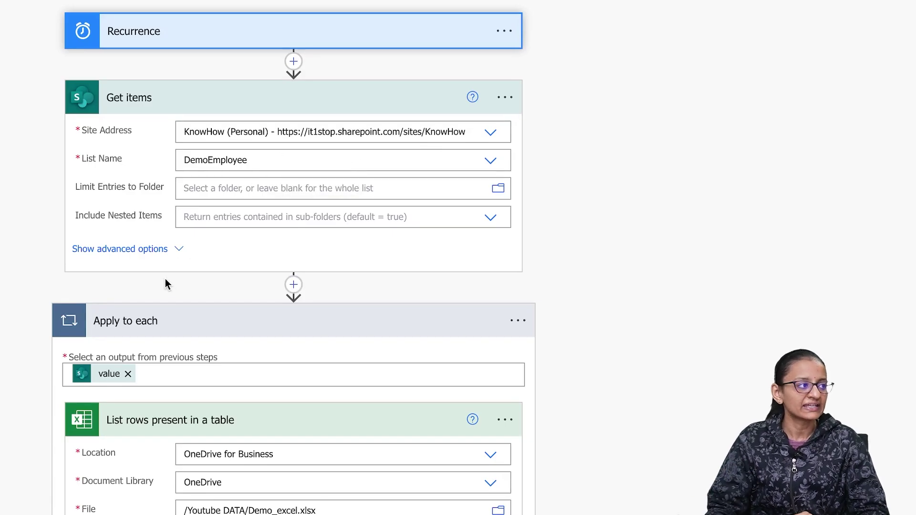
click(158, 249)
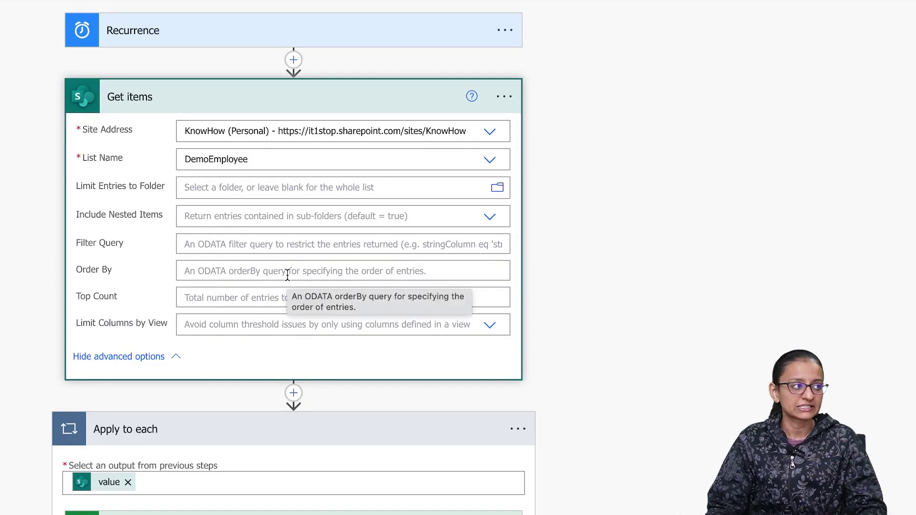
click(304, 108)
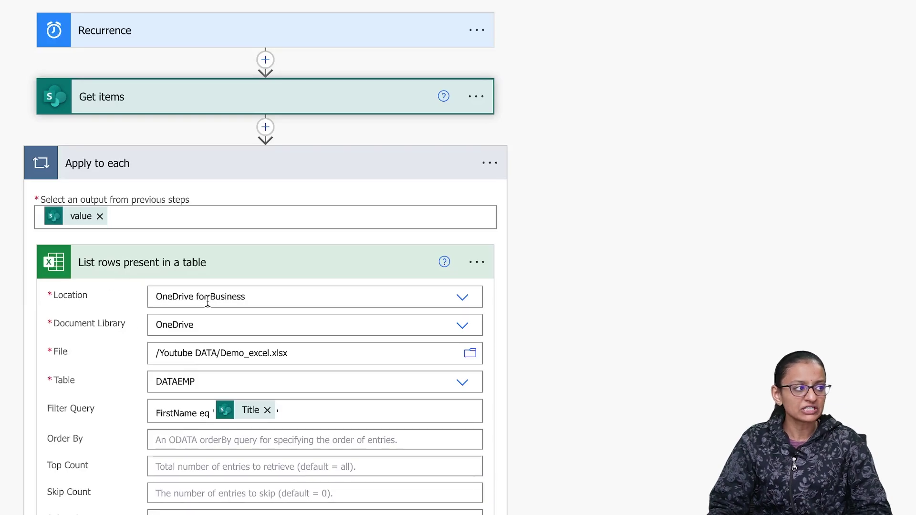
Examine the file, table and filter query settings of the List rows present in a table action
mouse_move(208, 302)
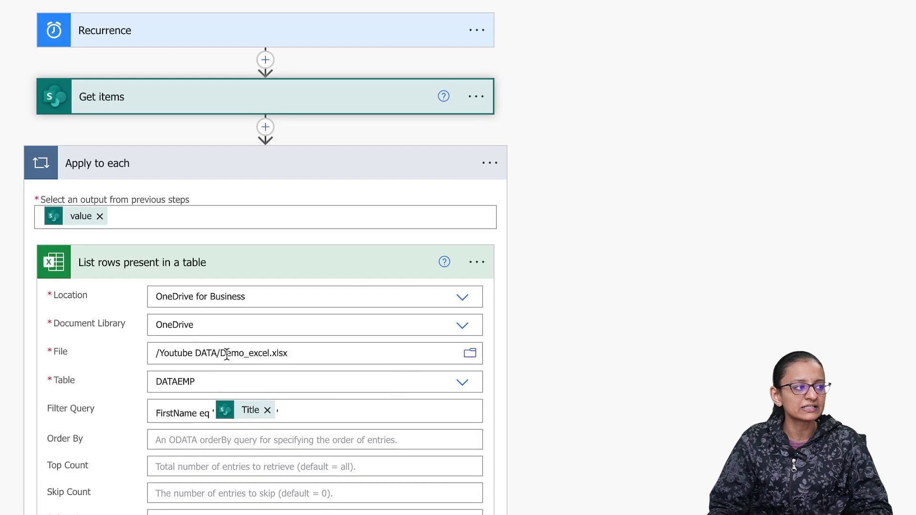
drag(223, 353, 302, 354)
click(210, 394)
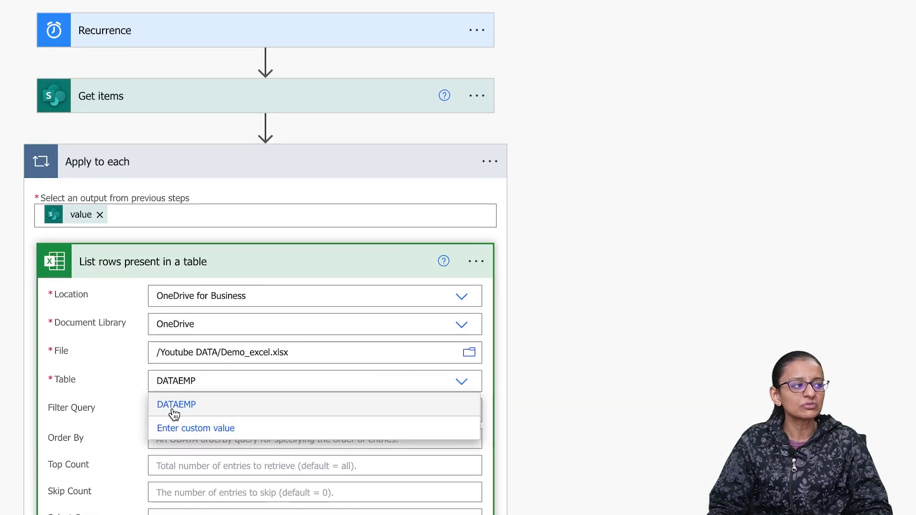
click(175, 411)
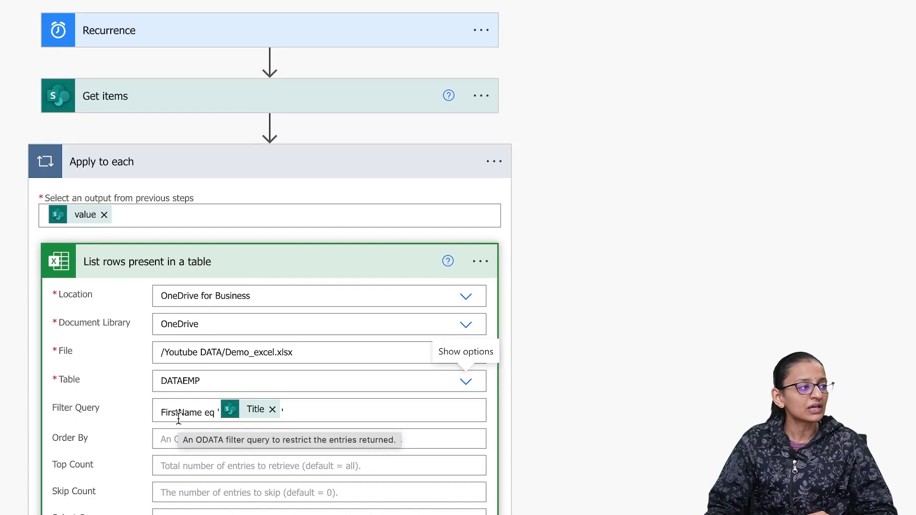
double_click(179, 418)
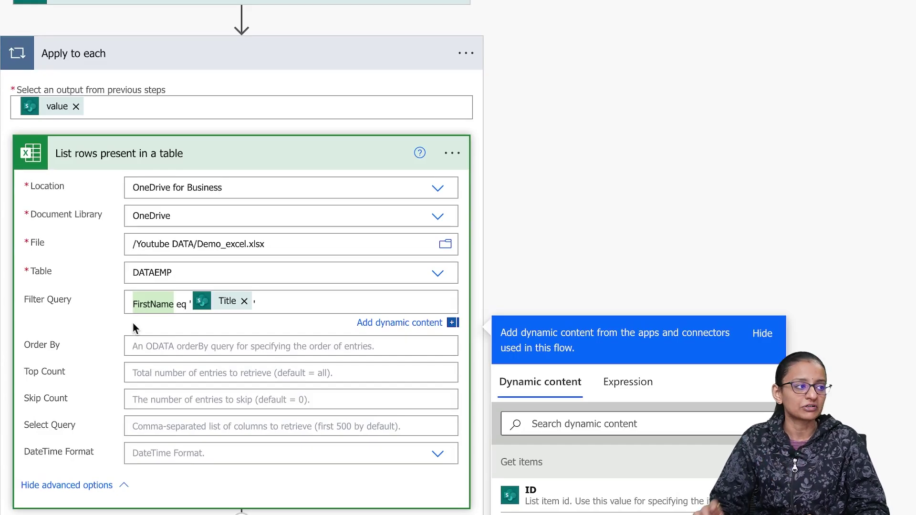
scroll(96, 329, down, 1)
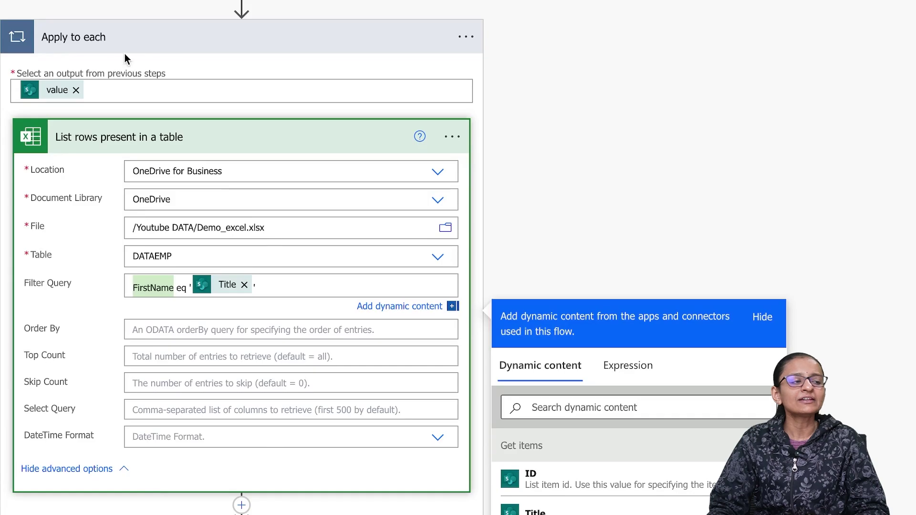
click(620, 157)
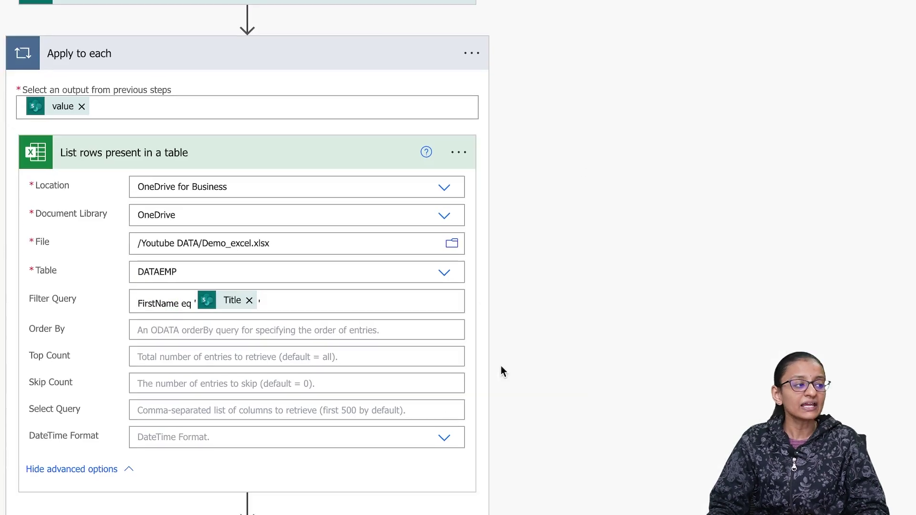
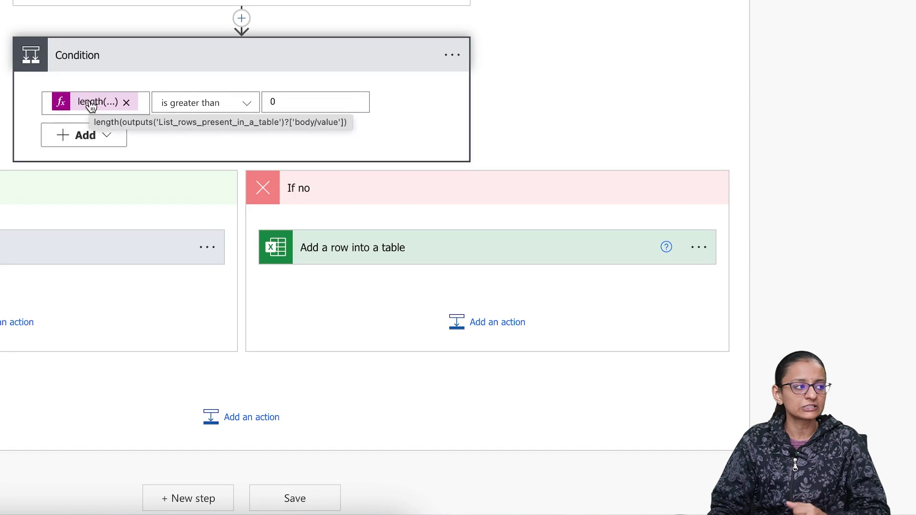
Remove the expression from the condition's first value and begin a new length() expression in its place
click(90, 106)
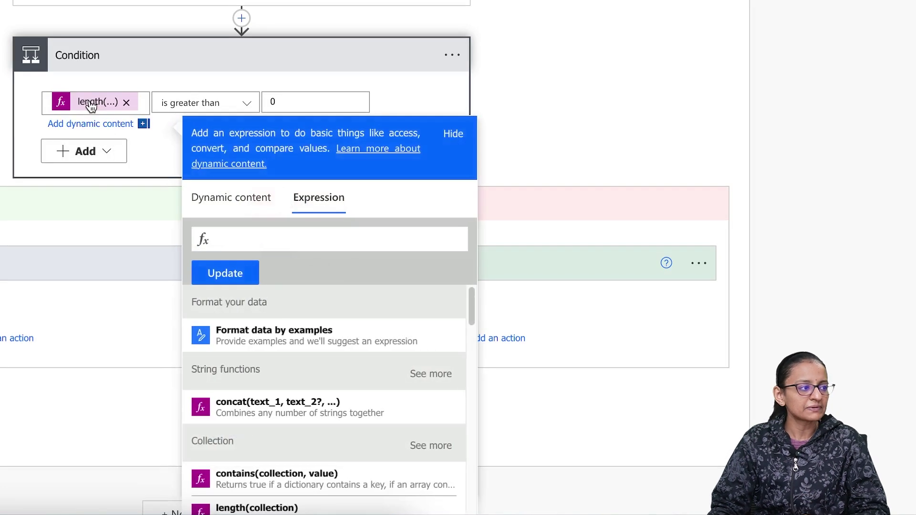
click(126, 102)
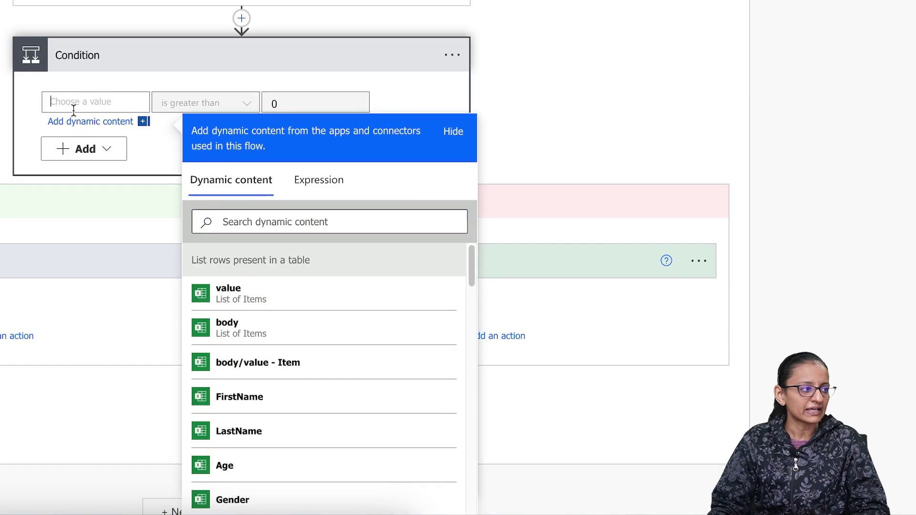
click(320, 184)
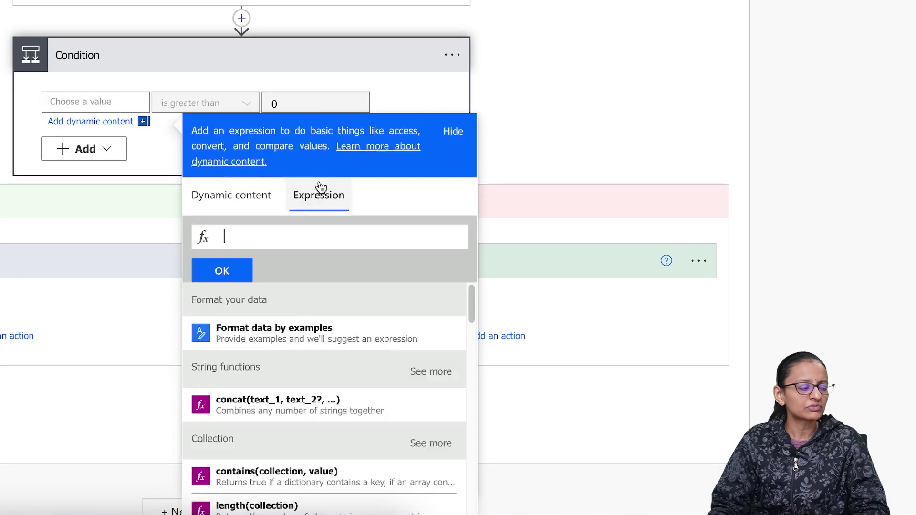
click(256, 238)
text(len)
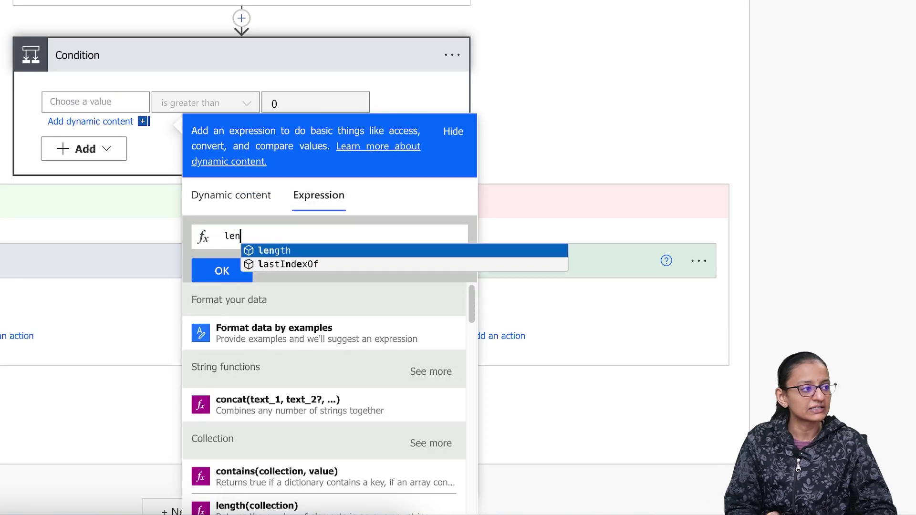
text(gth())
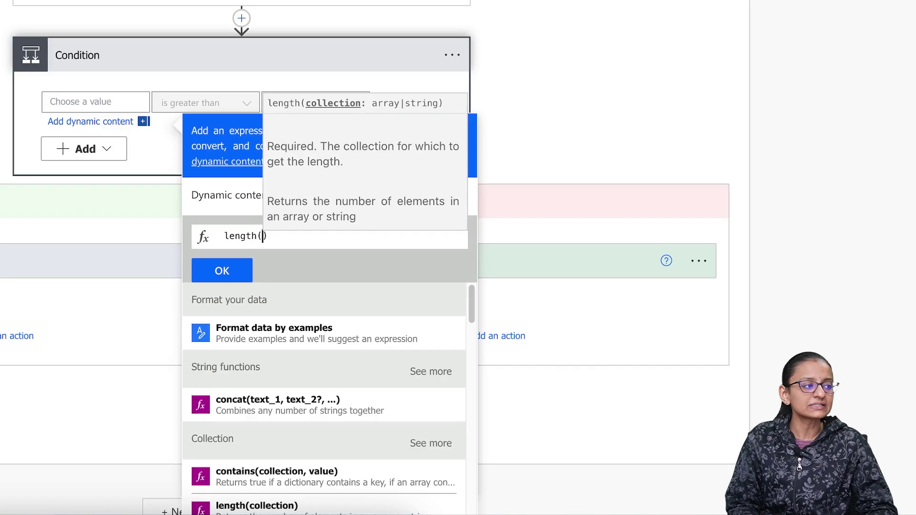
key(Left)
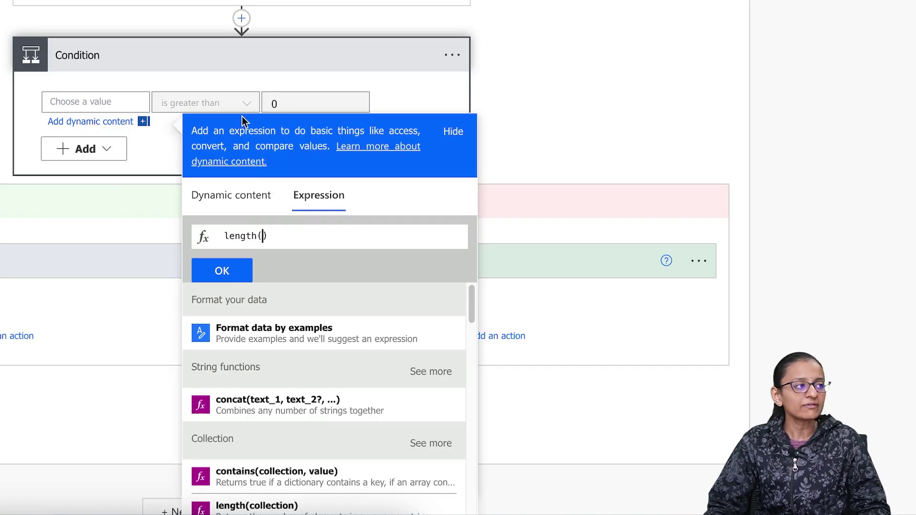
Insert the value output of List rows present in a table inside length() and apply the expression to the condition
scroll(247, 114, up, 3)
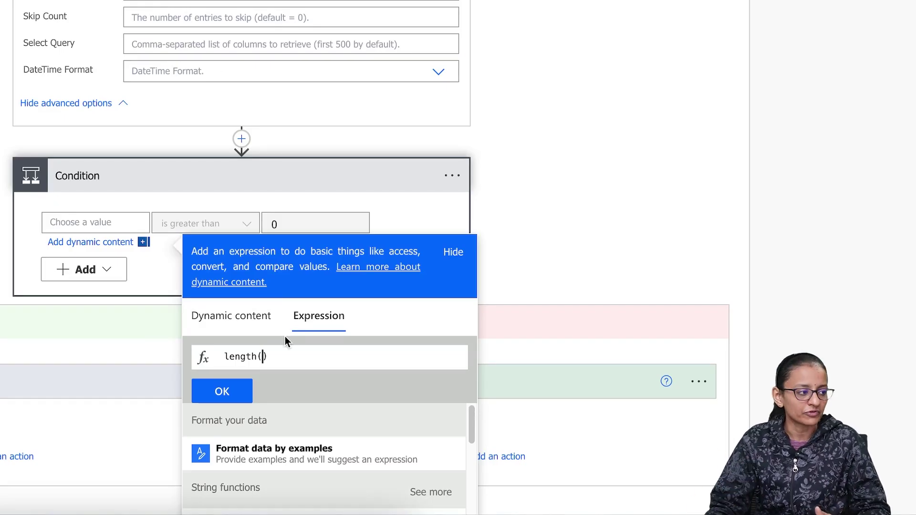
scroll(525, 363, down, 3)
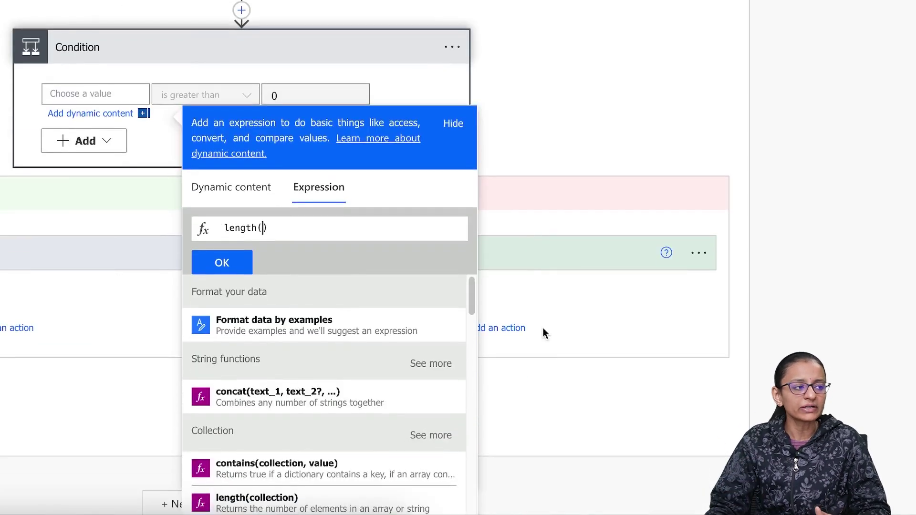
scroll(543, 328, down, 1)
scroll(543, 328, up, 1)
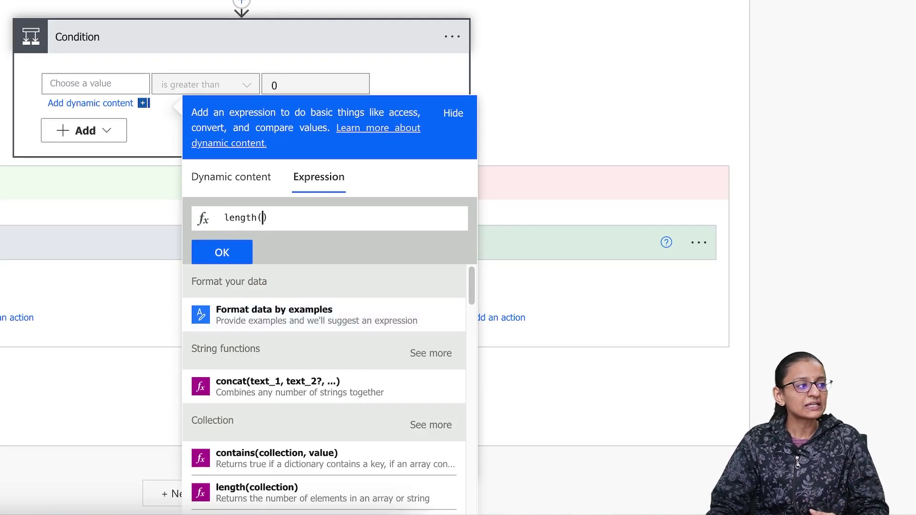
click(231, 179)
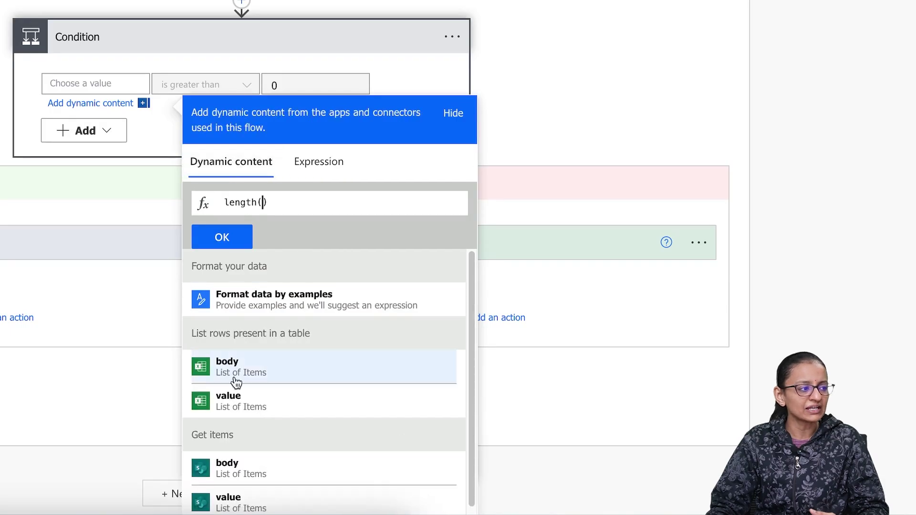
click(237, 408)
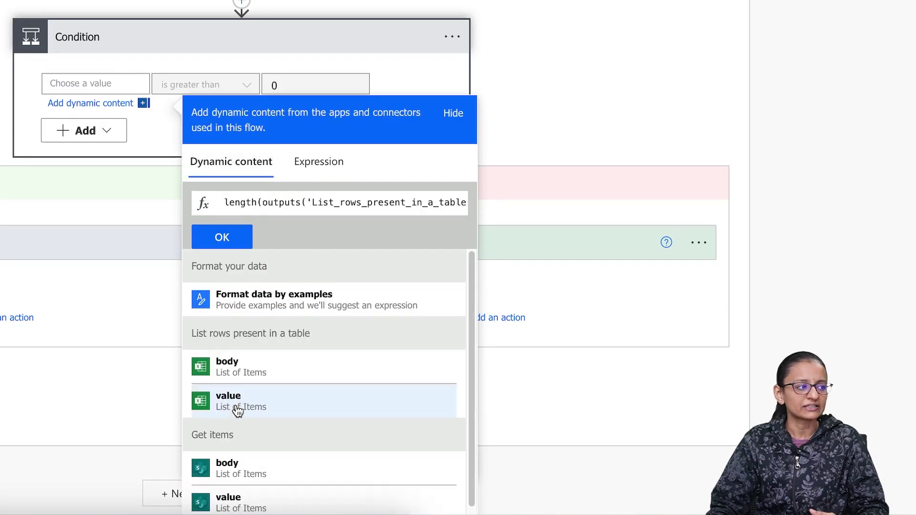
click(235, 241)
click(538, 100)
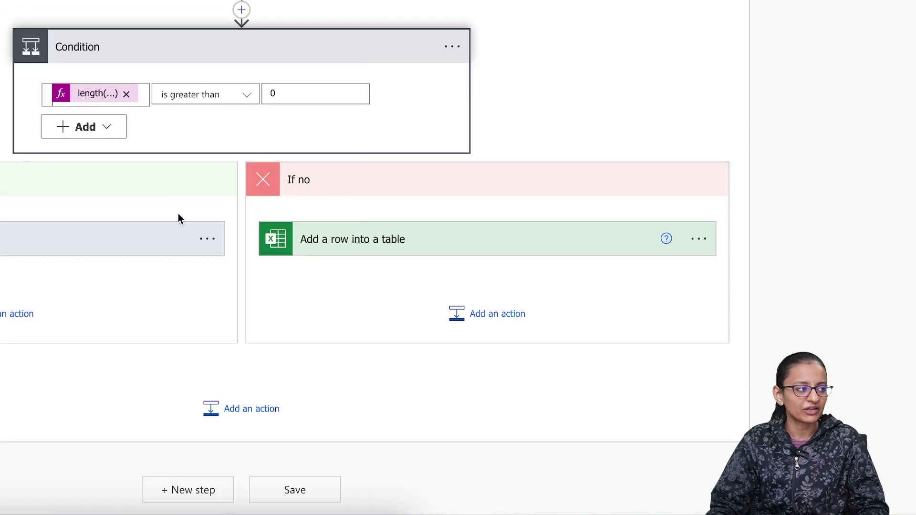
Review the condition's operator choices and comparison value, and expand the Apply to each 2 loop in the If yes branch
click(185, 97)
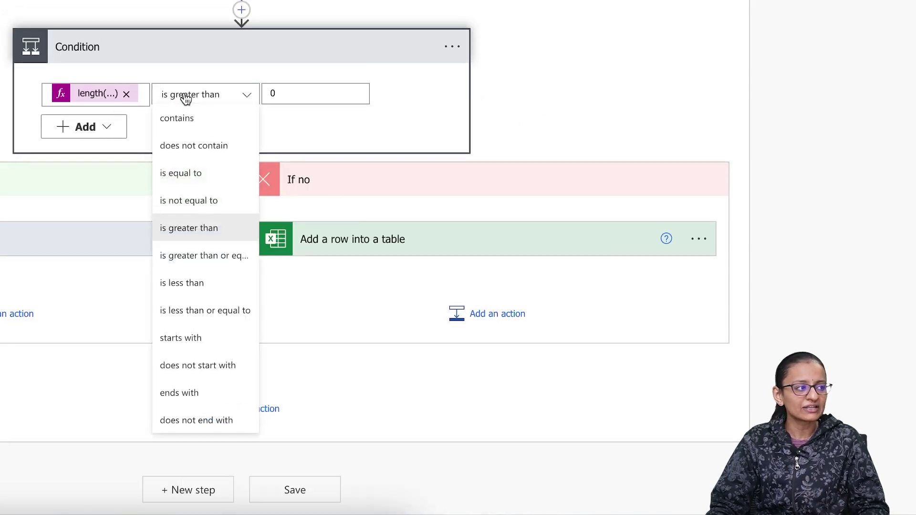
click(311, 95)
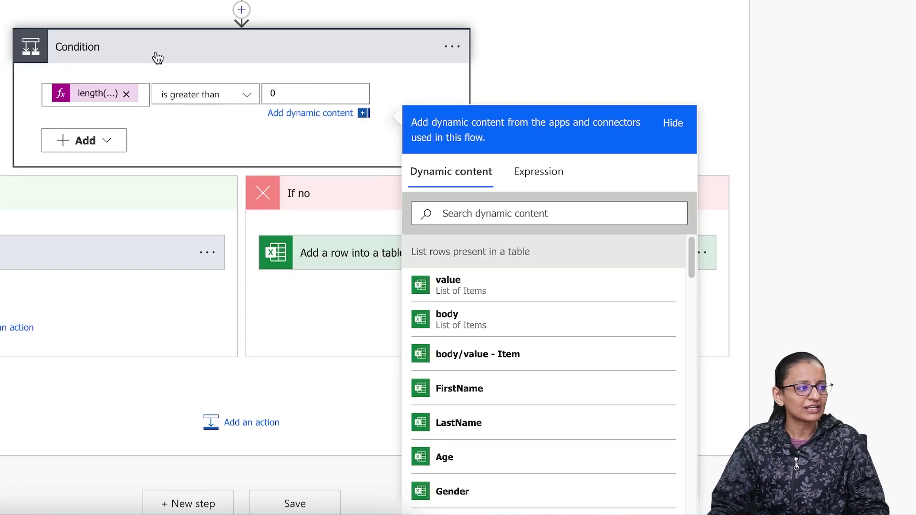
scroll(162, 96, down, 1)
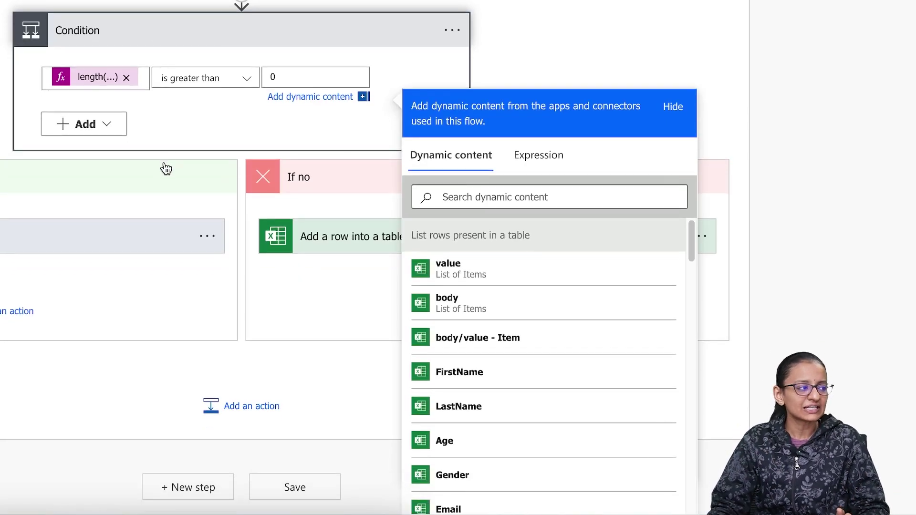
click(98, 238)
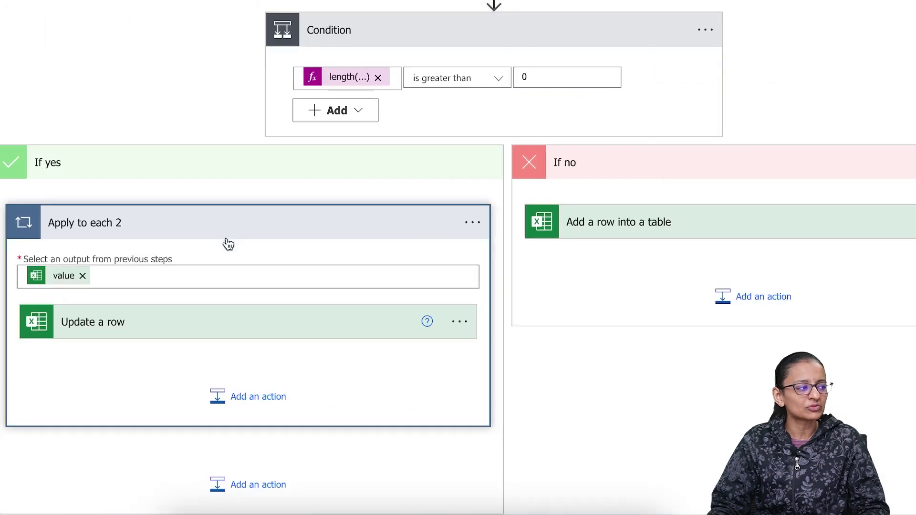
Expand the Update a row action and examine its file, table, key column, key value and column mappings
click(229, 338)
scroll(232, 346, down, 2)
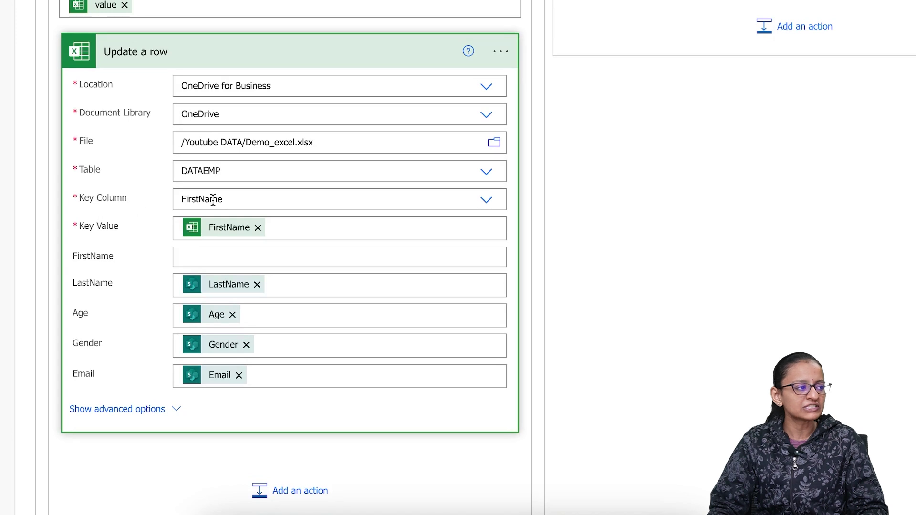
mouse_move(240, 240)
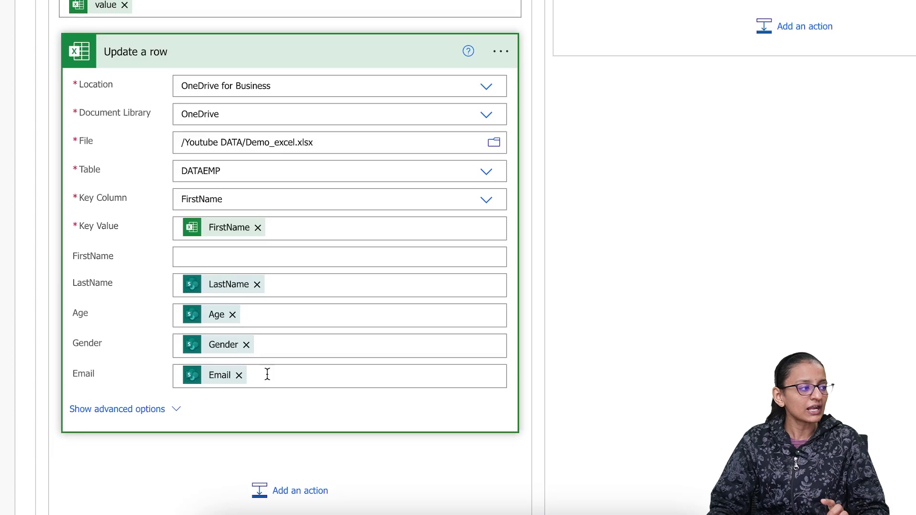
scroll(267, 374, down, 5)
Browse the dynamic content offered for the LastName field of Update a row, including the Get items outputs
click(271, 53)
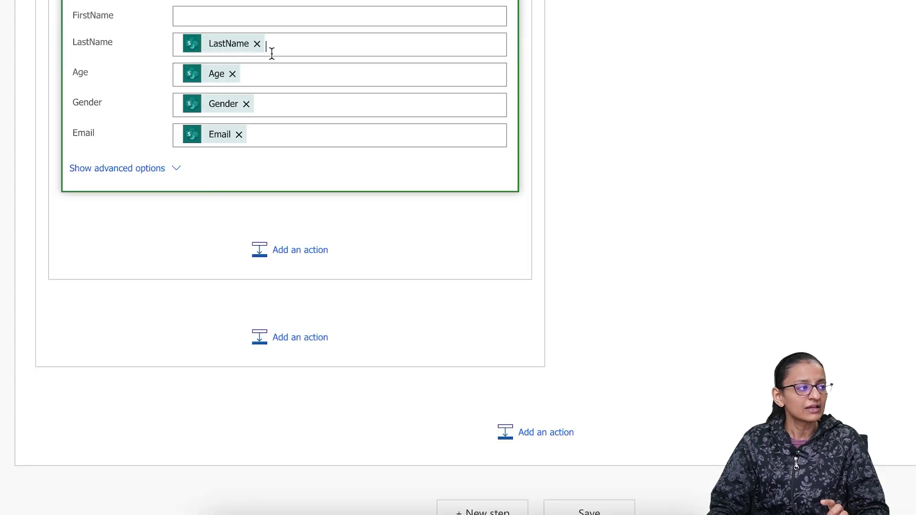
scroll(278, 48, up, 10)
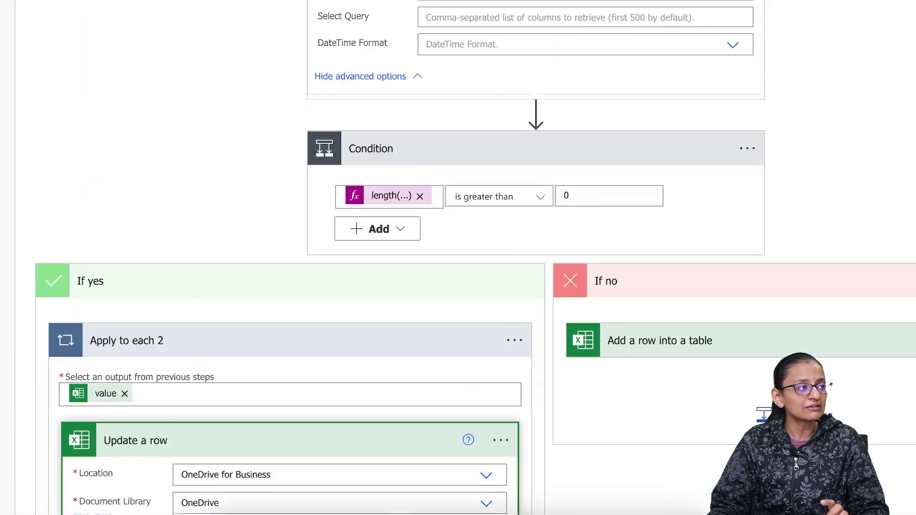
scroll(458, 257, up, 4)
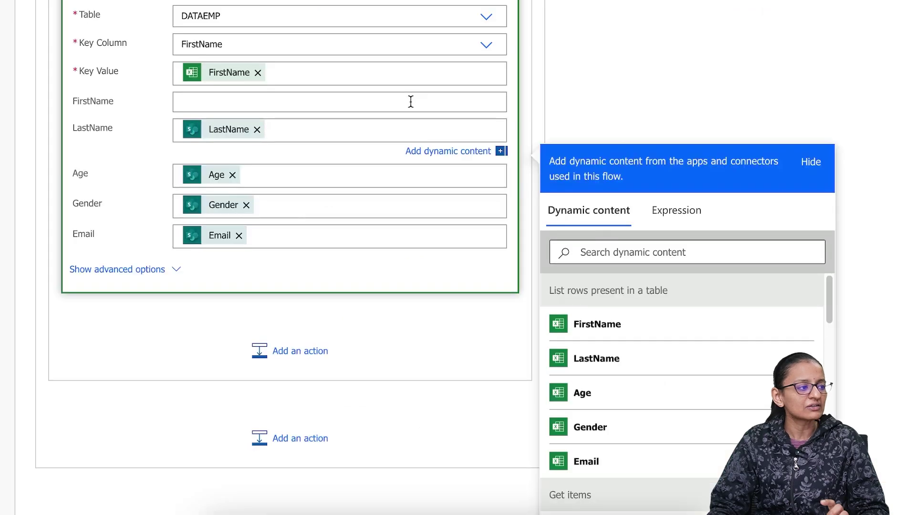
scroll(591, 217, down, 7)
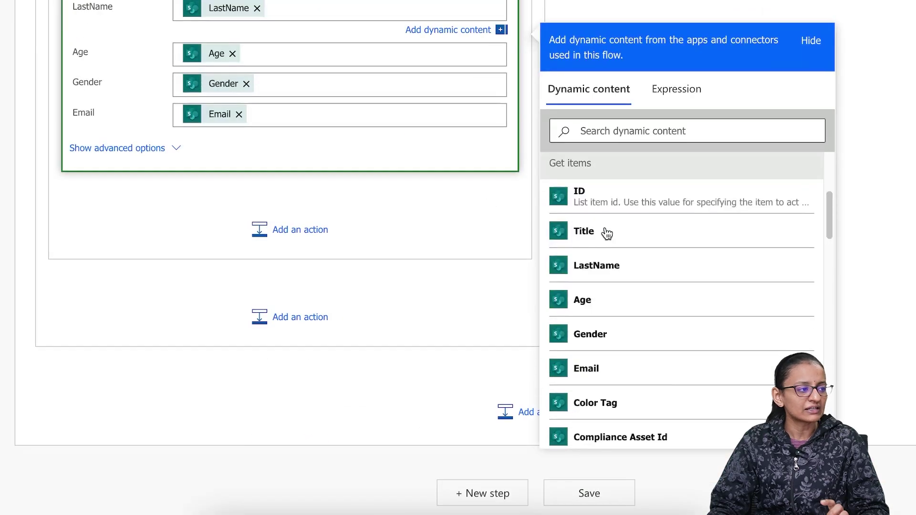
scroll(607, 234, down, 3)
scroll(606, 241, up, 3)
scroll(606, 242, down, 5)
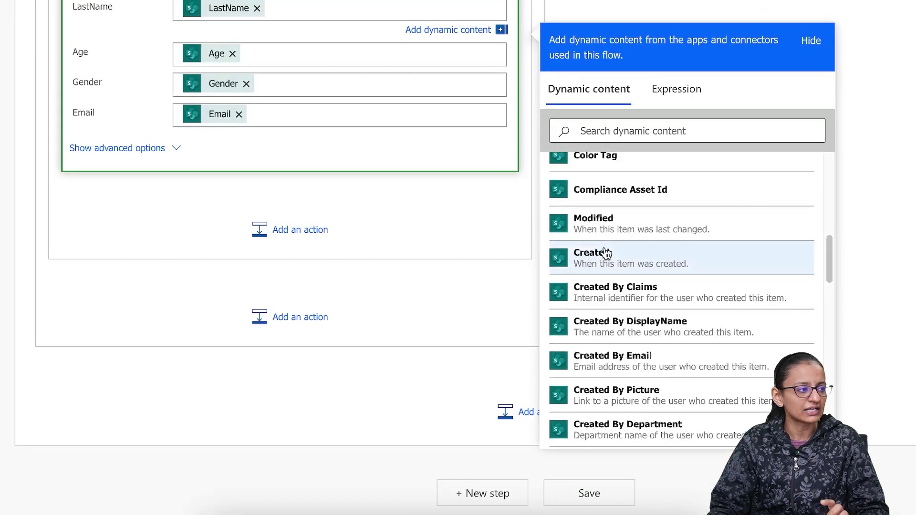
scroll(605, 254, up, 5)
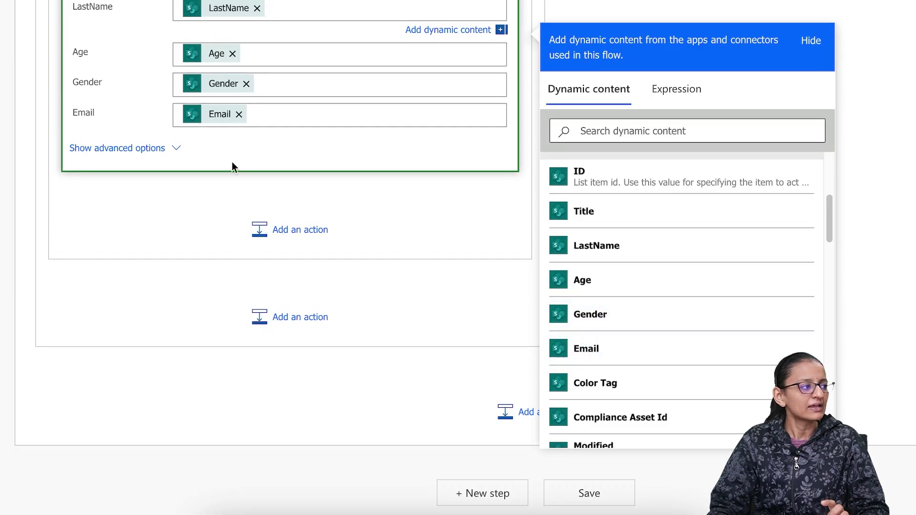
Expand Add a row into a table in the If no branch and examine its file, table and column mappings
scroll(200, 30, up, 3)
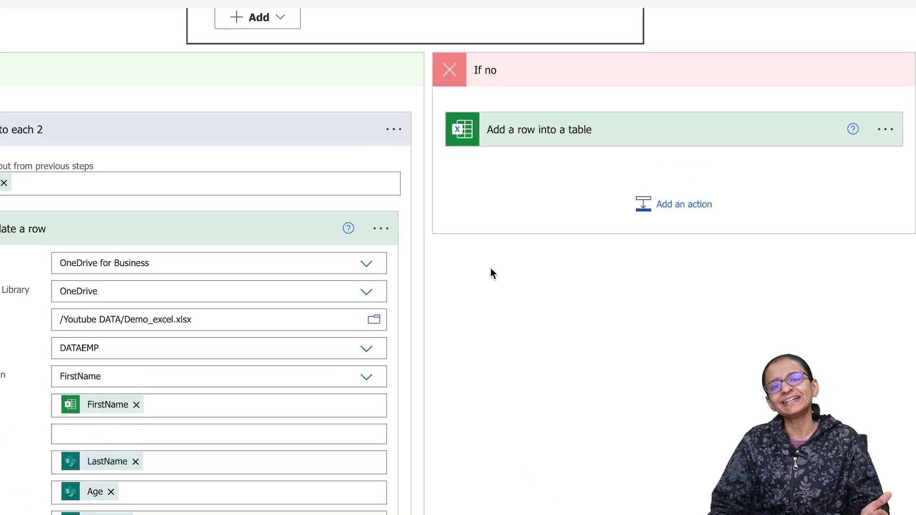
click(603, 145)
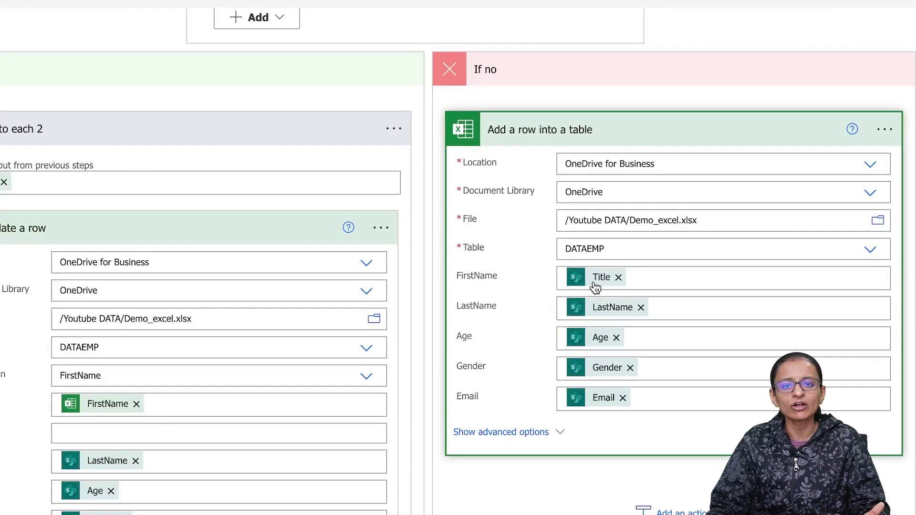
mouse_move(596, 285)
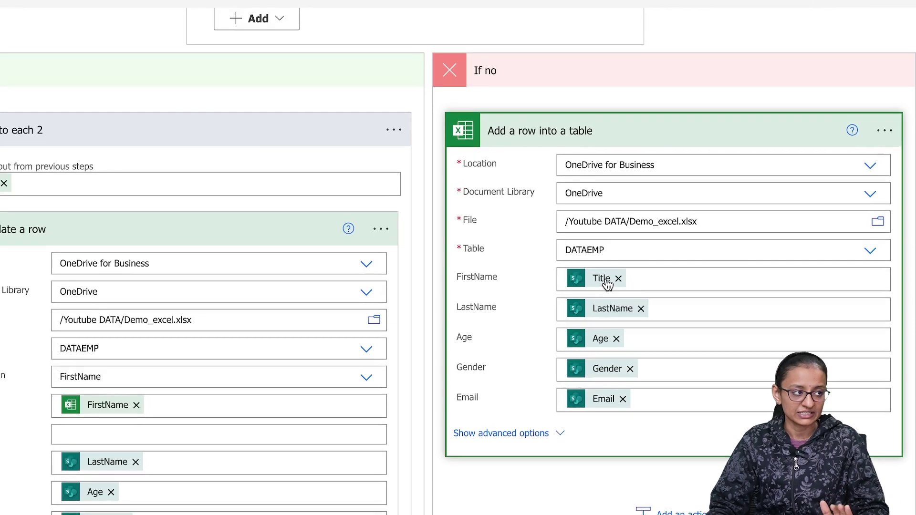
scroll(506, 386, up, 5)
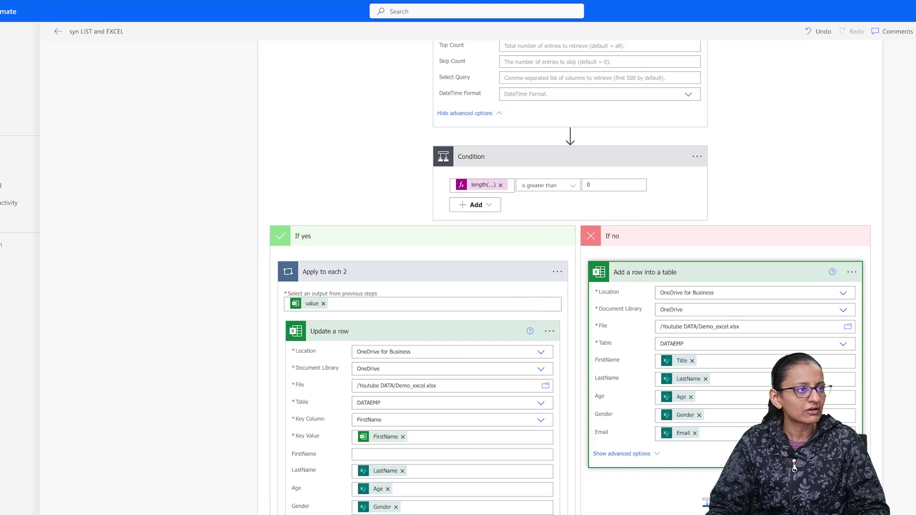
Switch to OneDrive, open the Demo_excel workbook and select the FirstName entries in A2:A10
click(838, 30)
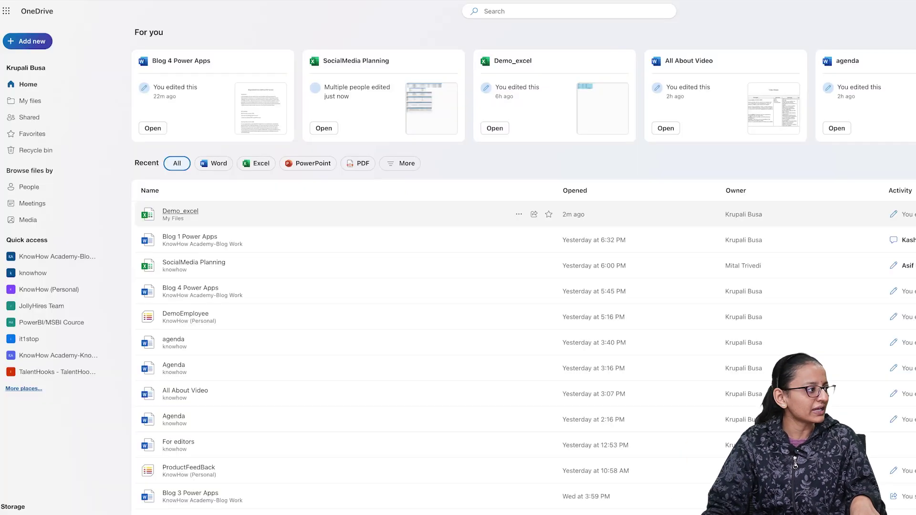
click(193, 210)
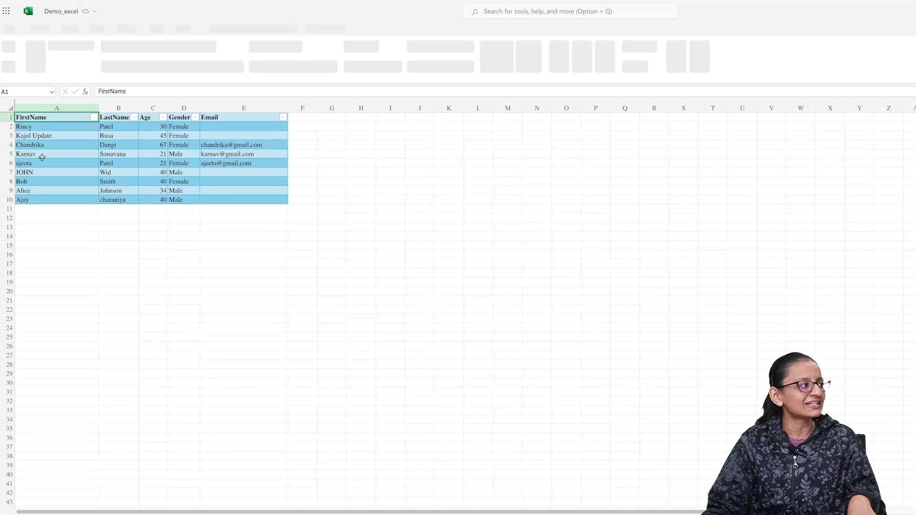
drag(44, 128, 39, 199)
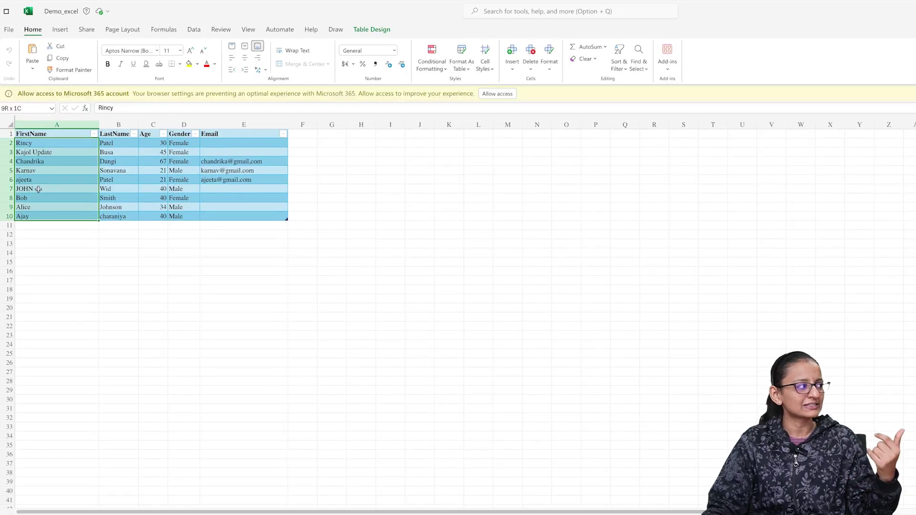